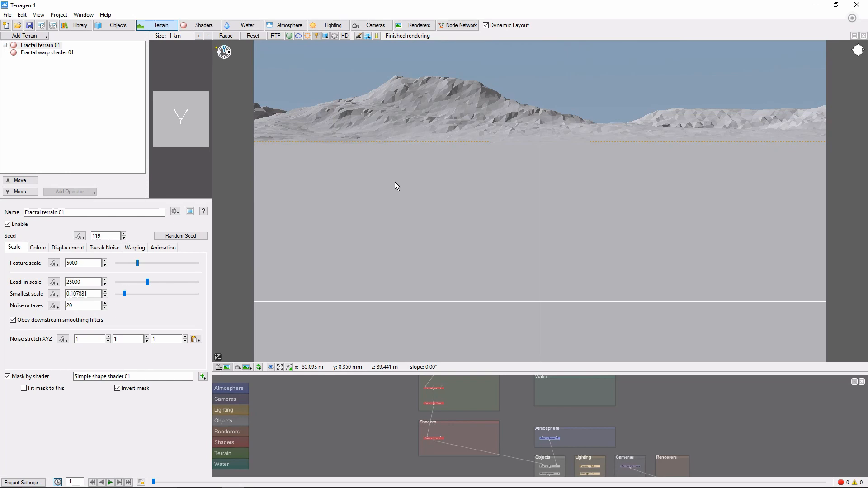
- Create a new painted shader for painting in the preview and name it My Painted Shader
left_click(358, 36)
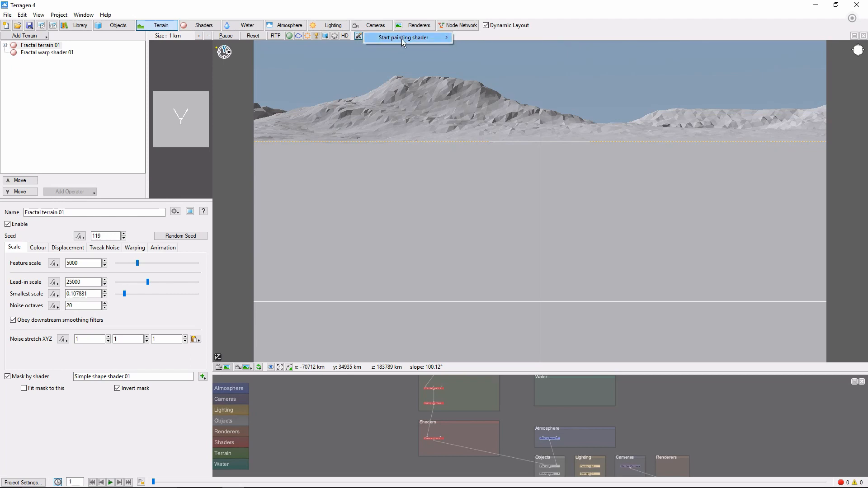
mouse_move(401, 39)
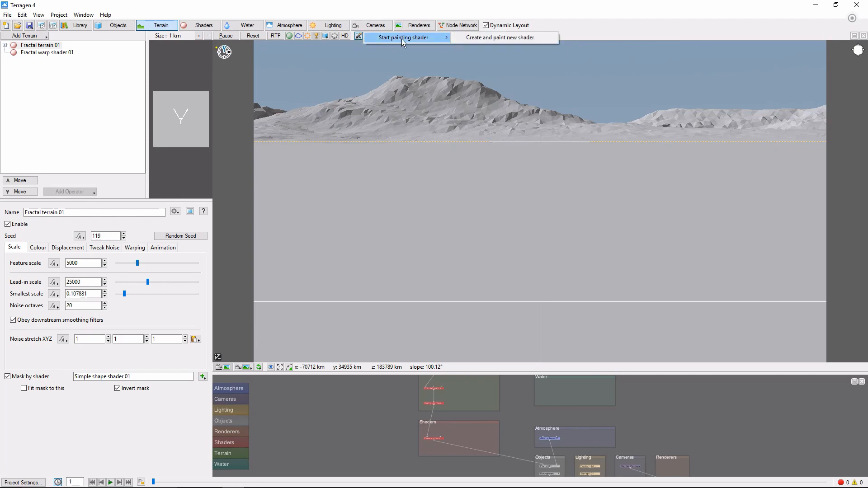
left_click(504, 39)
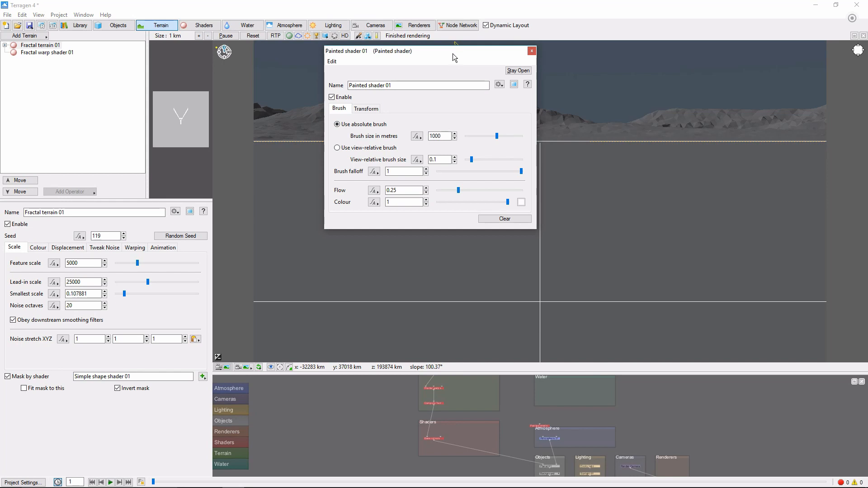
mouse_move(452, 53)
left_mouse_down()
mouse_move(179, 73)
mouse_move(170, 81)
left_mouse_up()
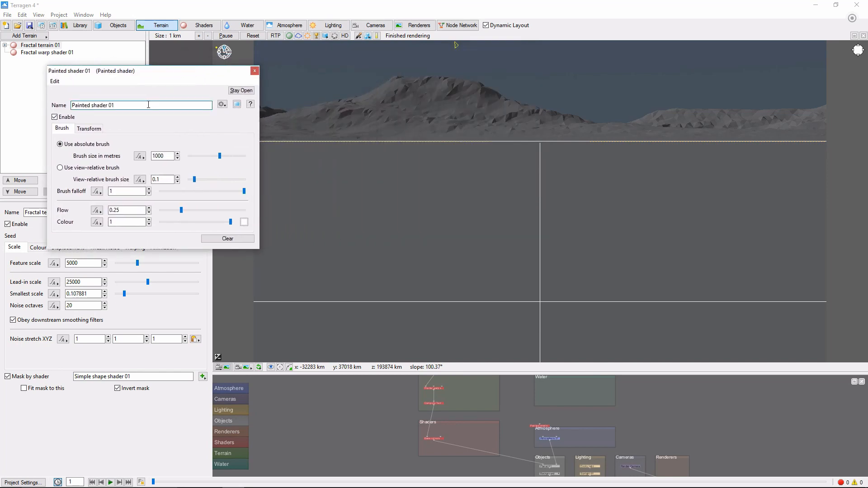
left_click_drag(110, 103, 71, 105)
type("My Painted Shader")
key("Return")
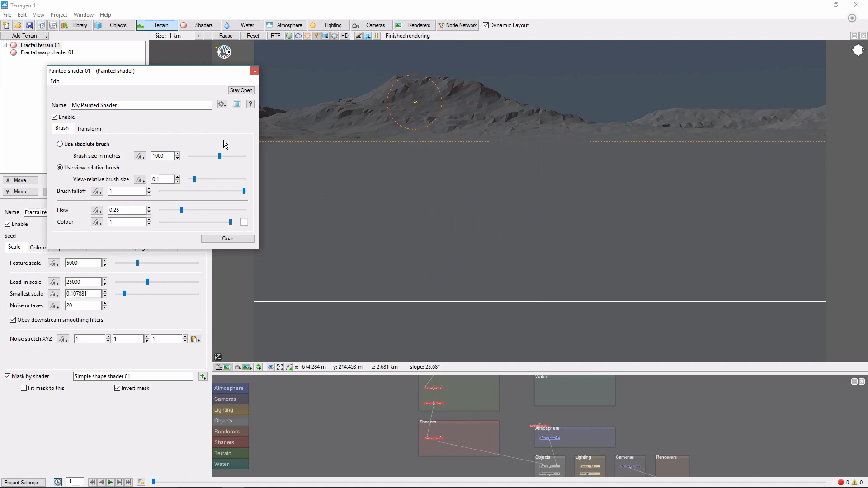
- With the preview paused, paint a dab and a wide horizontal band across the foreground, using a view-relative brush of size 0.19375 and flow 0.51875
left_click_drag(194, 182, 201, 180)
left_click_drag(181, 210, 205, 214)
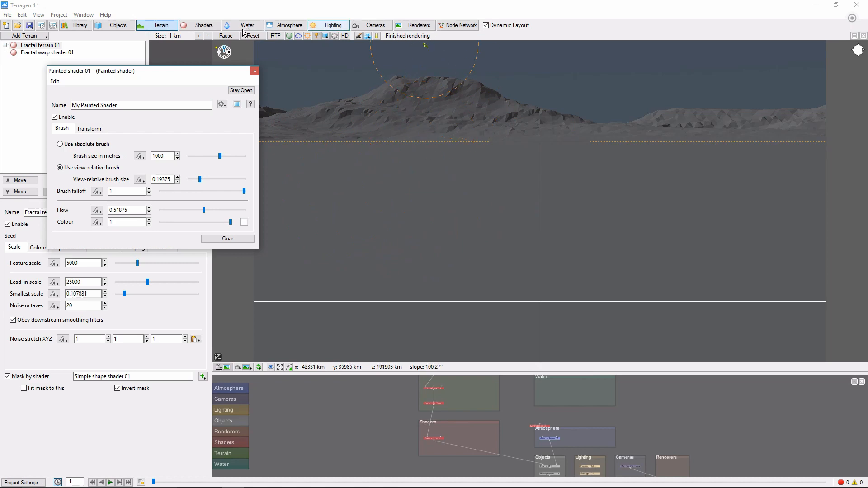
left_click(226, 36)
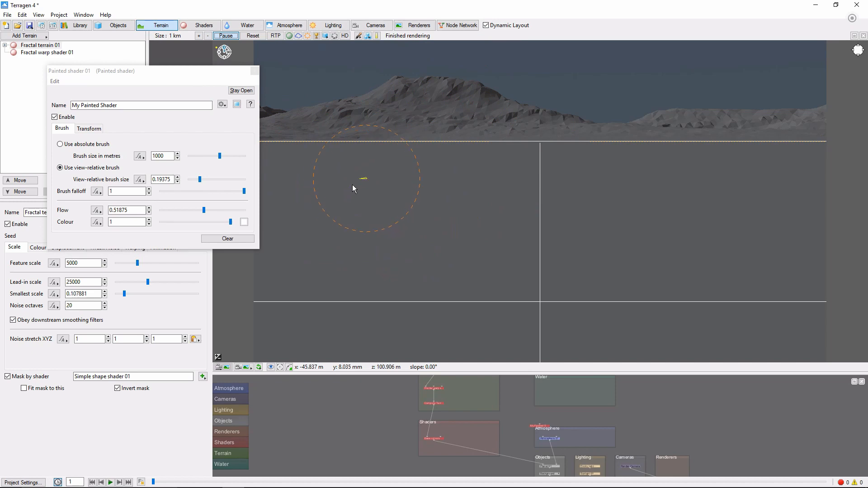
left_click(356, 180)
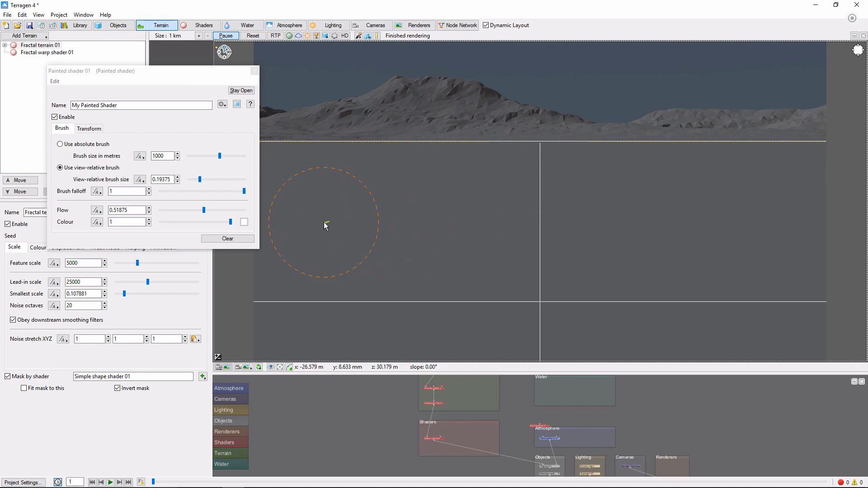
mouse_move(324, 225)
left_mouse_down()
mouse_move(701, 224)
mouse_move(321, 229)
left_mouse_up()
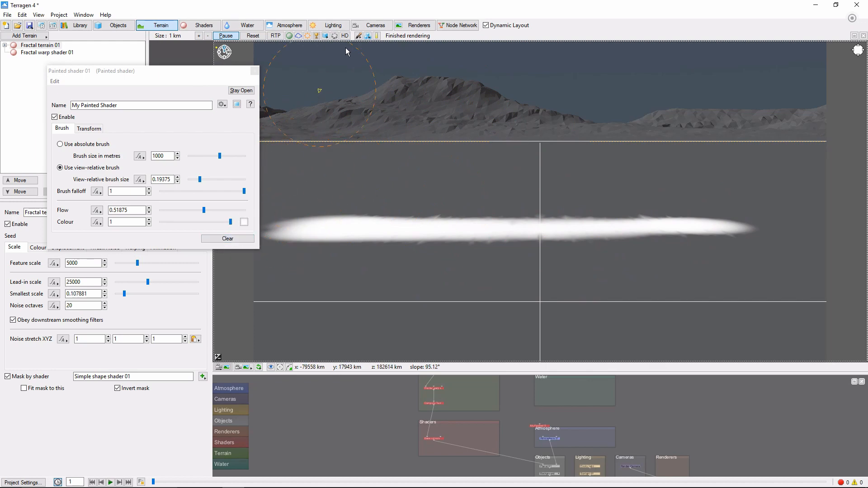
- Stop painting My Painted Shader, close its settings window and resume the preview
left_click(358, 38)
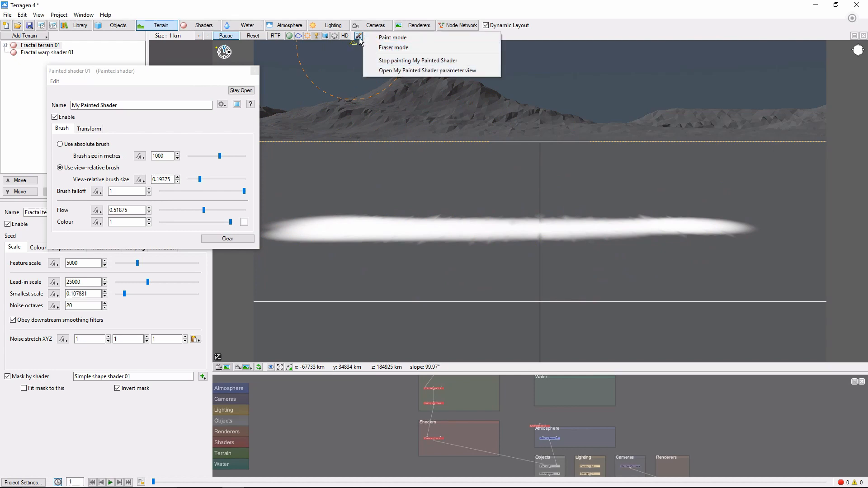
left_click(426, 61)
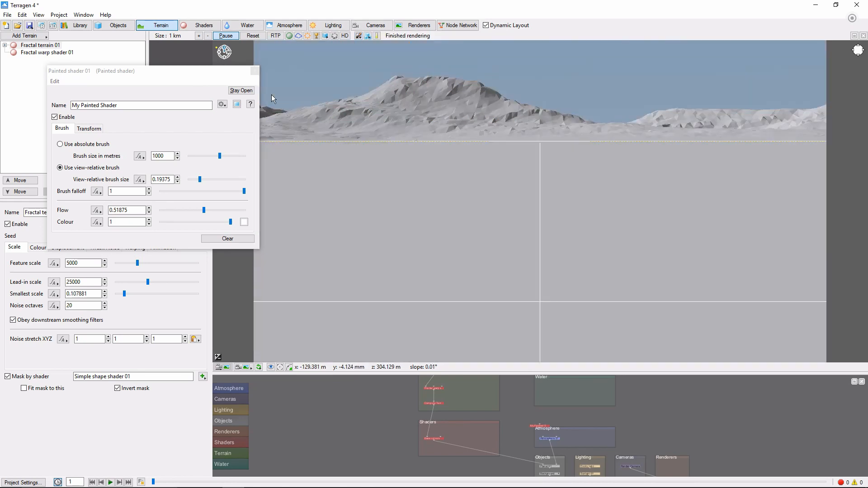
left_click(254, 71)
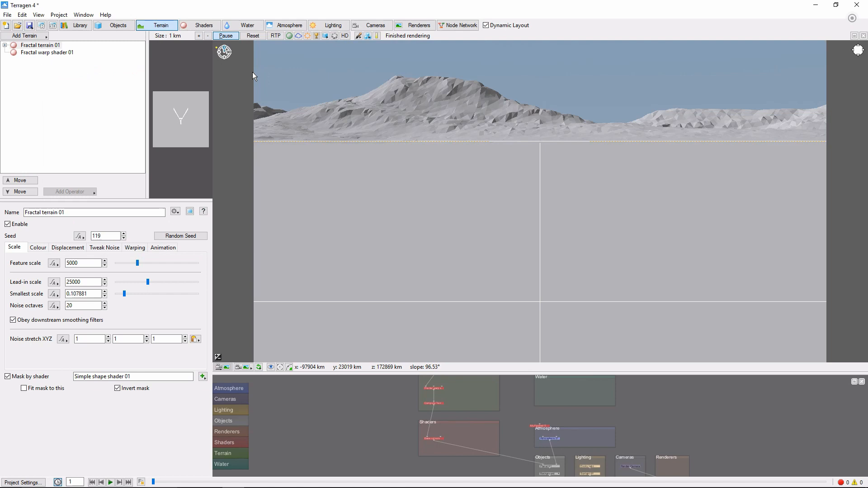
left_click(232, 37)
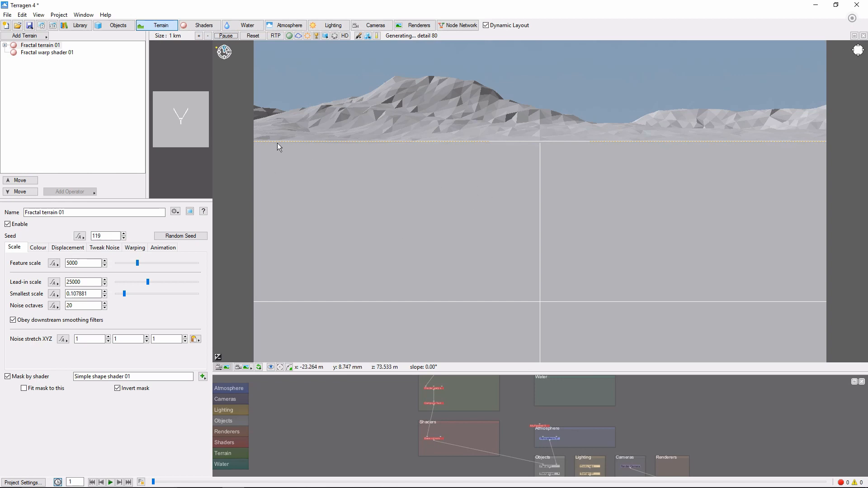
- Add a surface layer to the shaders and enable its test colour
left_click(204, 25)
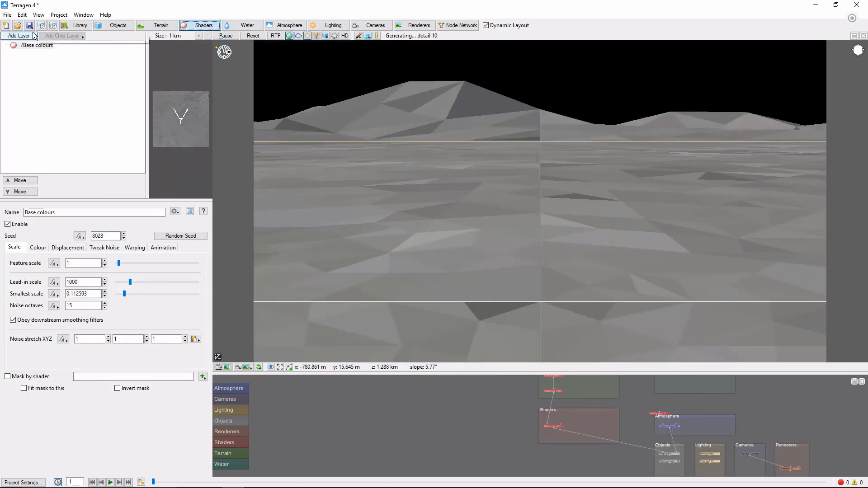
left_click(19, 36)
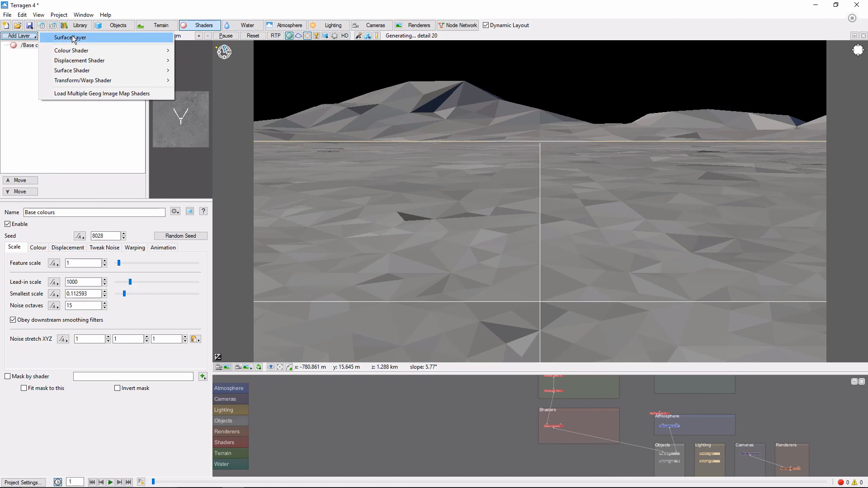
left_click(70, 37)
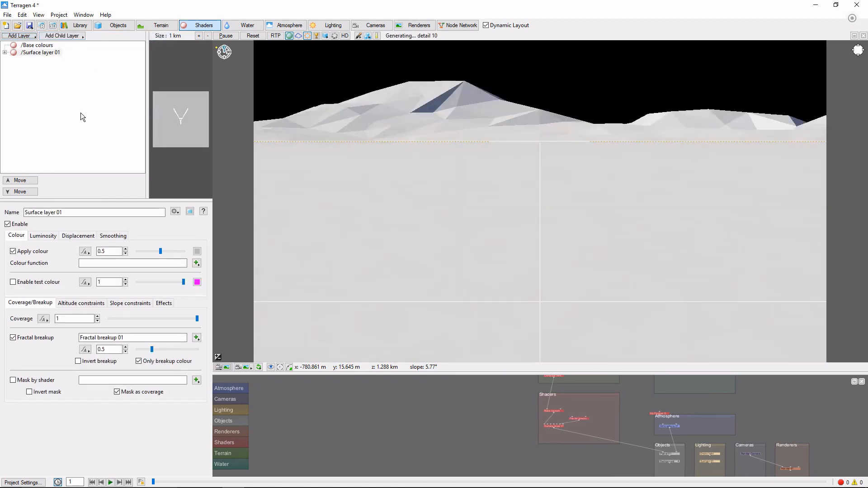
left_click(13, 282)
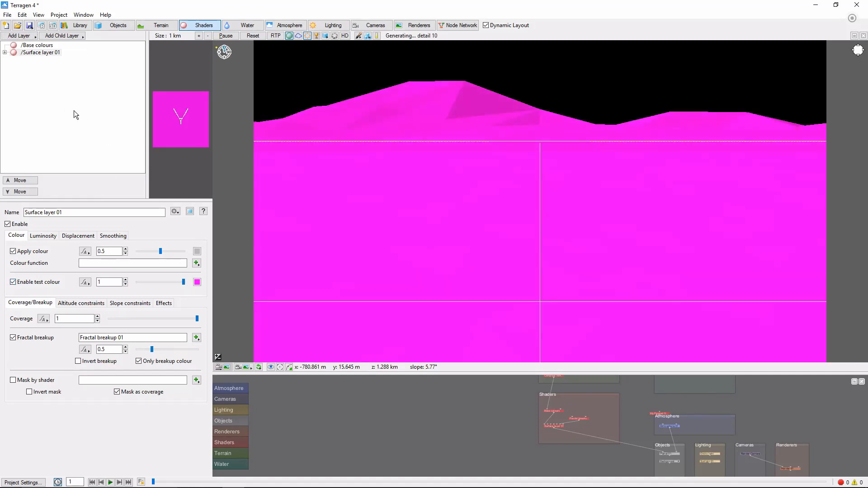
- Mask the surface layer by My Painted Shader
left_click(13, 381)
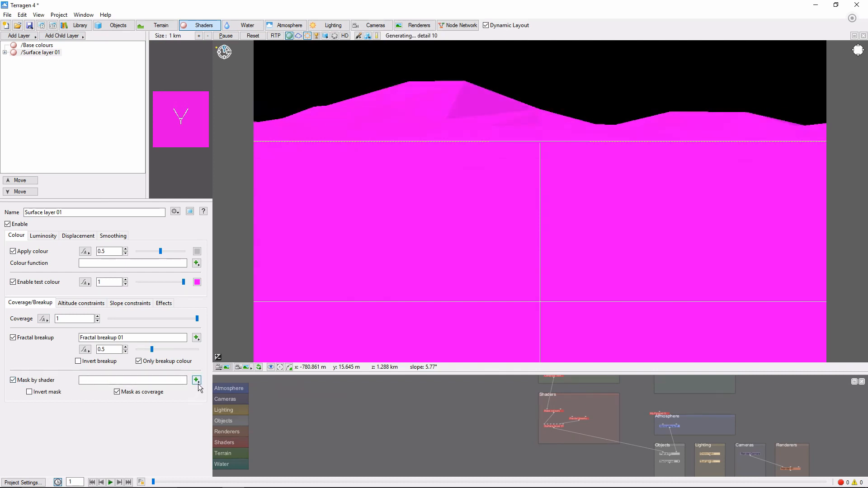
left_click(197, 381)
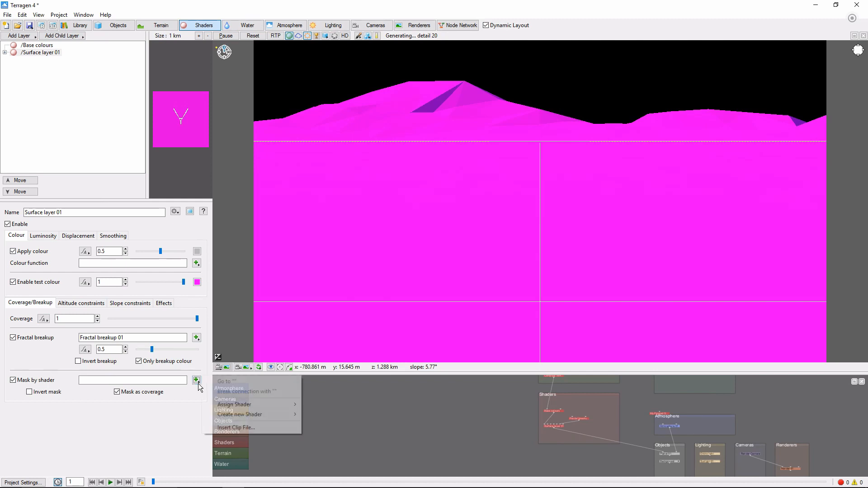
mouse_move(248, 406)
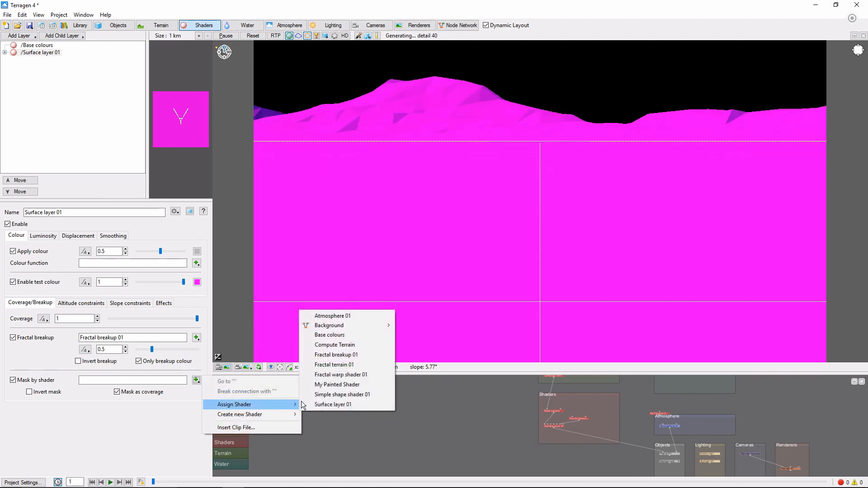
left_click(348, 385)
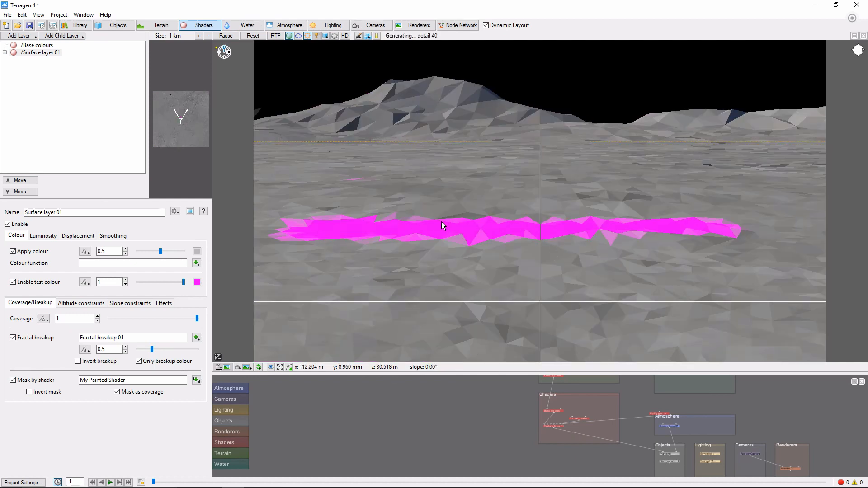
- Set the surface layer's displacement offset to 5
left_click(76, 236)
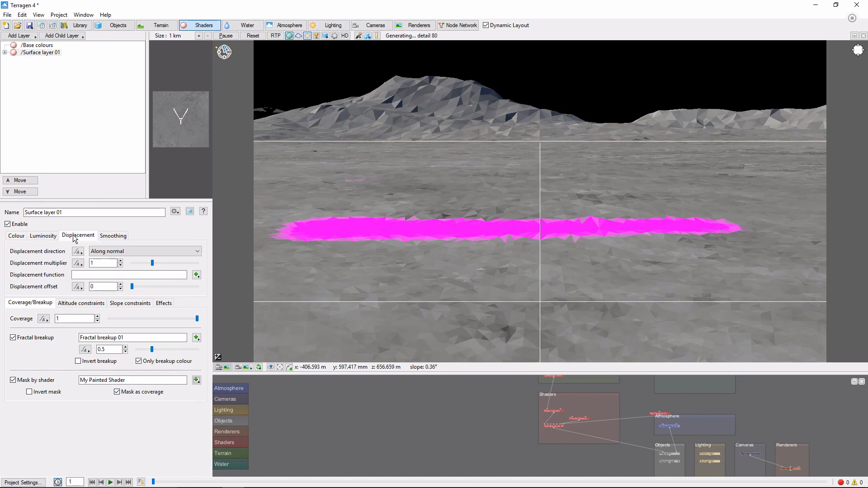
double_click(101, 285)
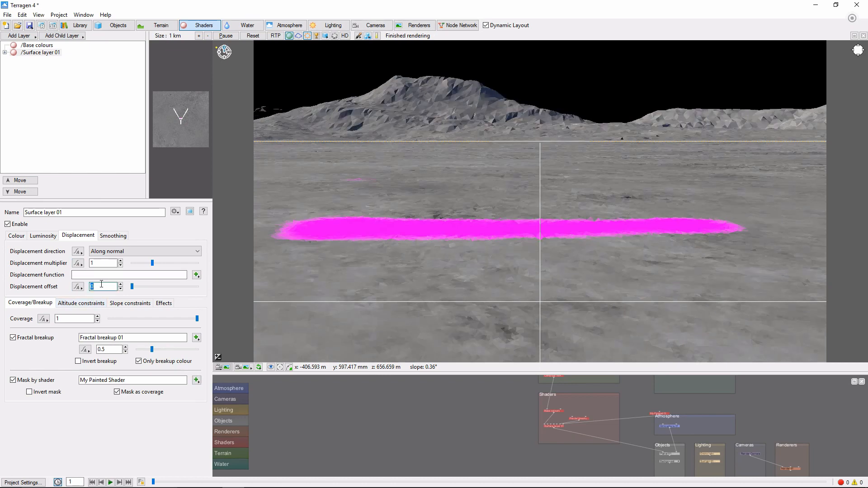
type("5")
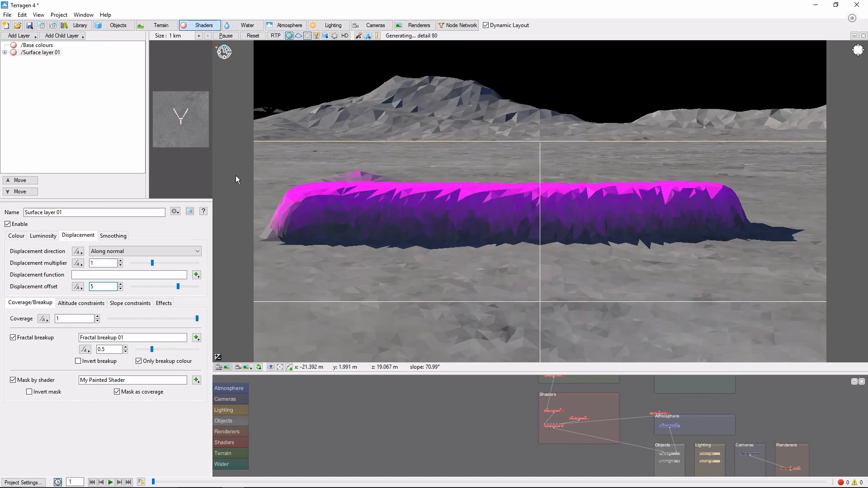
- Delete the surface layer from the shader list
left_click(35, 53)
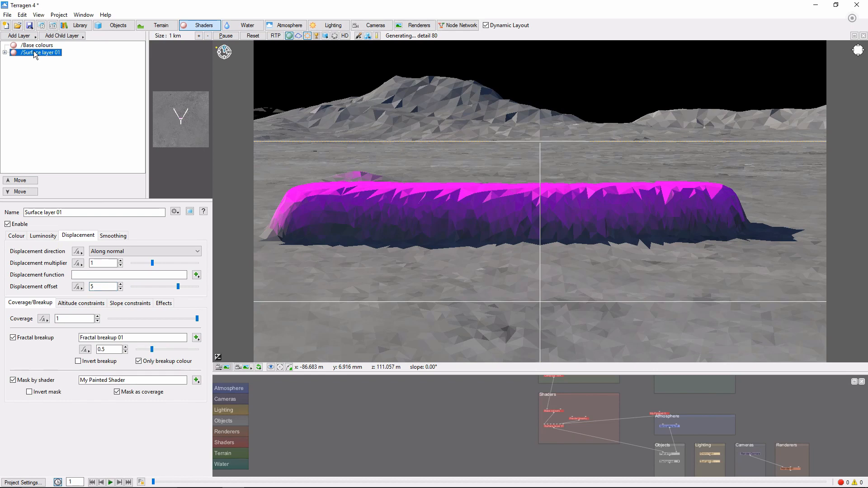
key("Delete")
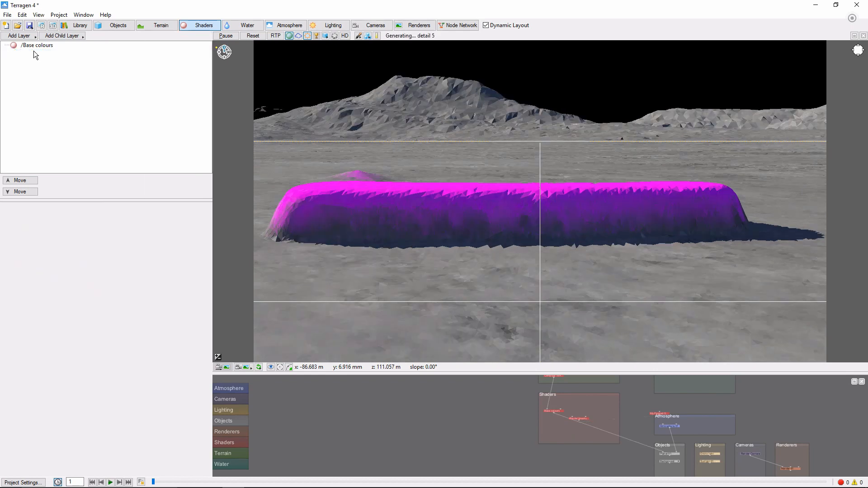
- Add a rock population to the scene's objects
left_click(118, 26)
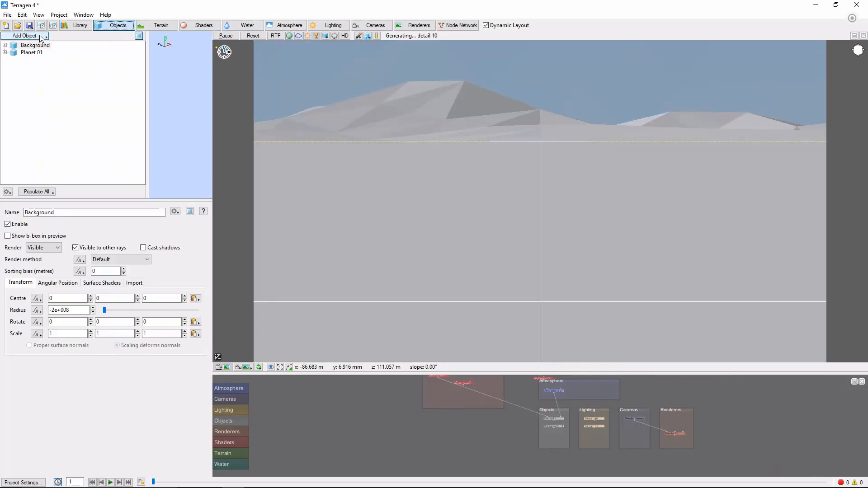
left_click(41, 36)
mouse_move(99, 68)
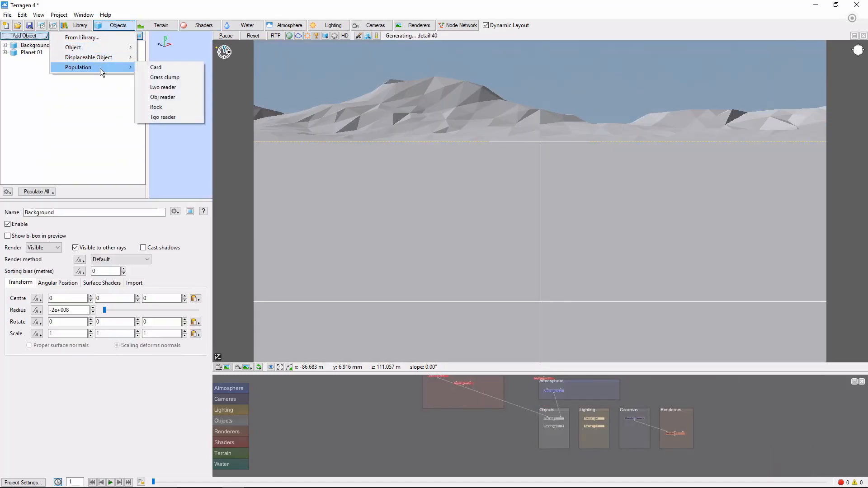
left_click(150, 109)
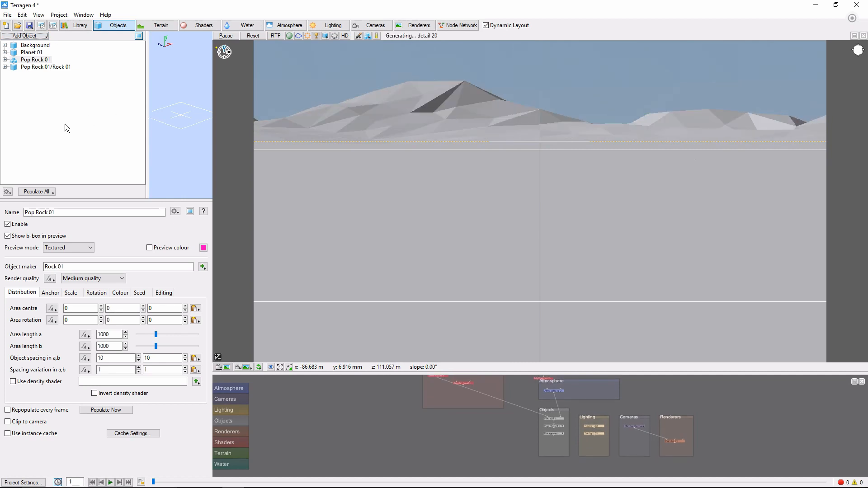
- Enable the rock population's density shader and assign My Painted Shader to it
left_click(13, 382)
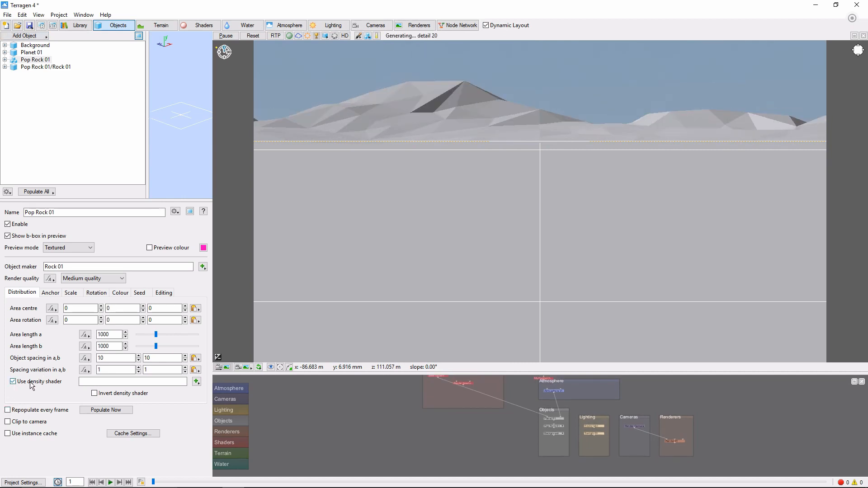
left_click(196, 382)
mouse_move(256, 403)
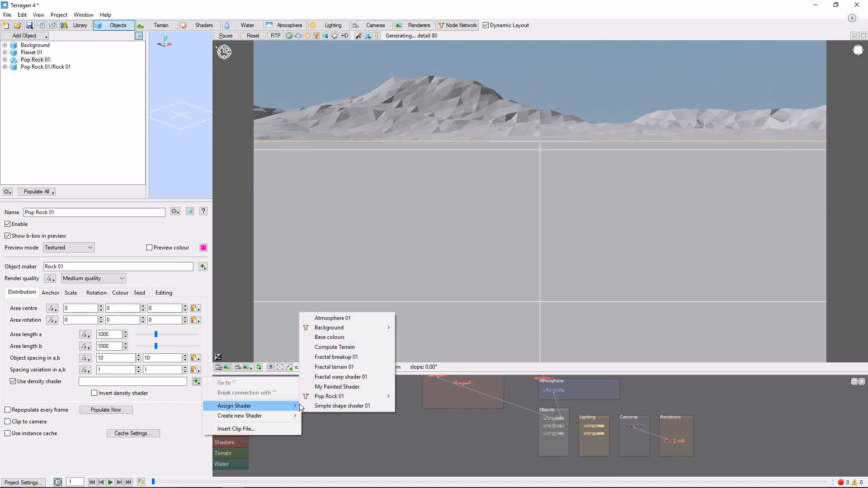
left_click(354, 387)
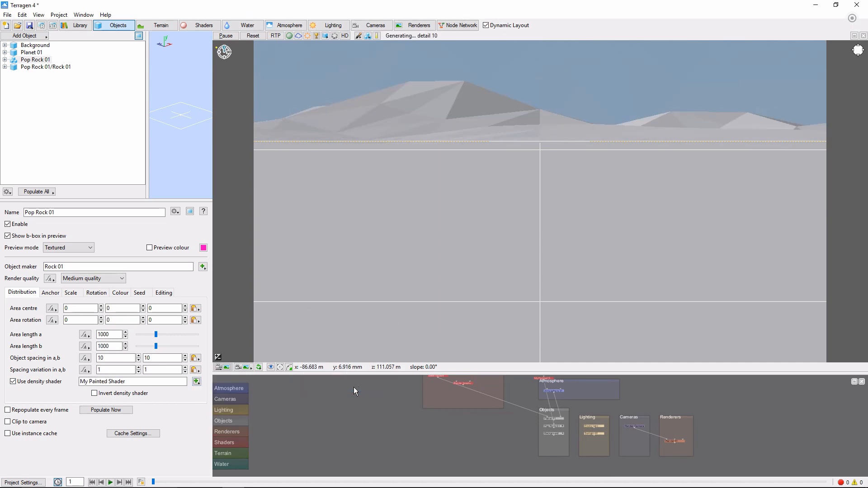
- Set the rock population's object spacing to 2 in both a and b
double_click(114, 358)
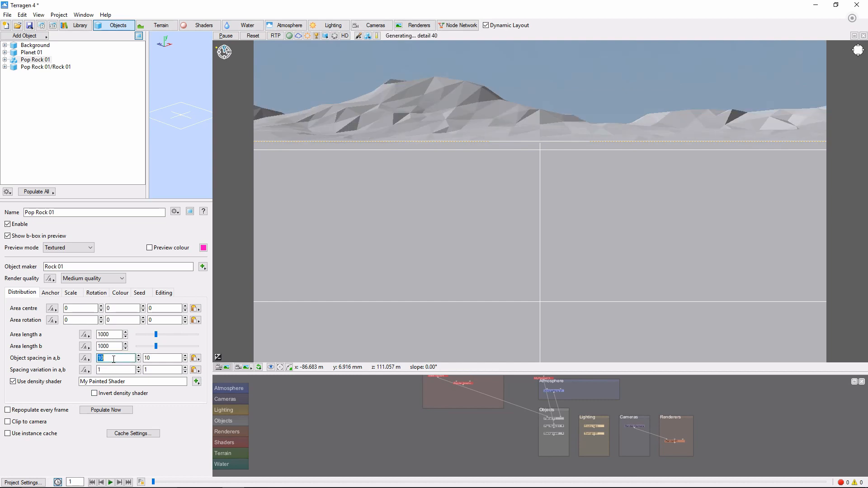
type("2")
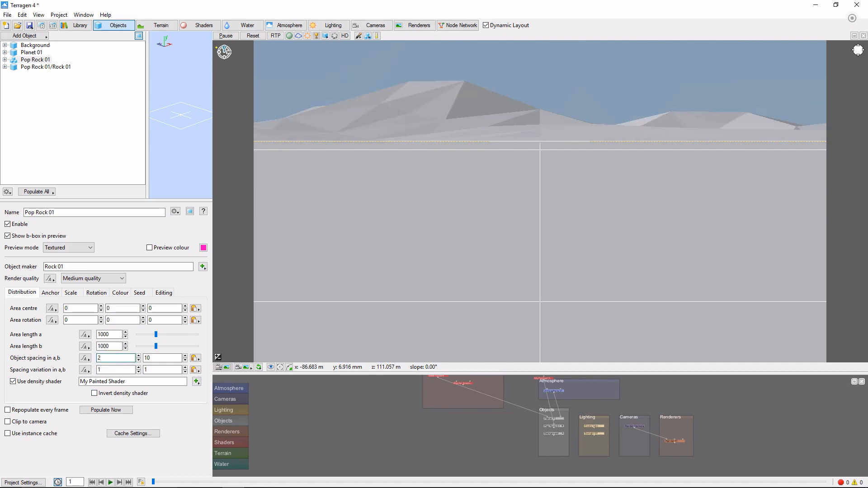
double_click(159, 357)
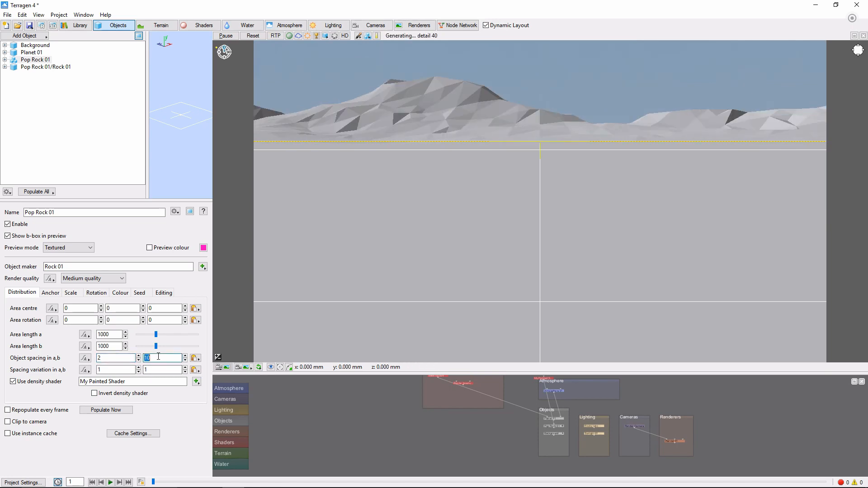
type("2")
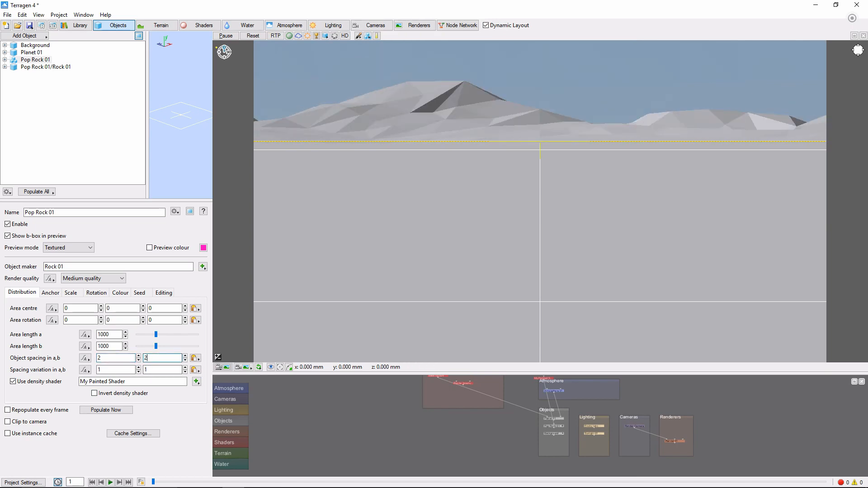
- Populate the rocks and show objects as textured in the preview
left_click(118, 410)
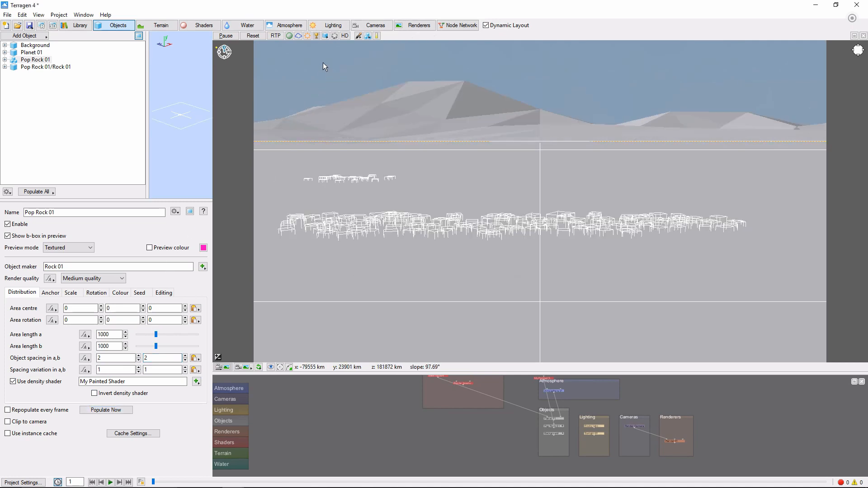
left_click(325, 36)
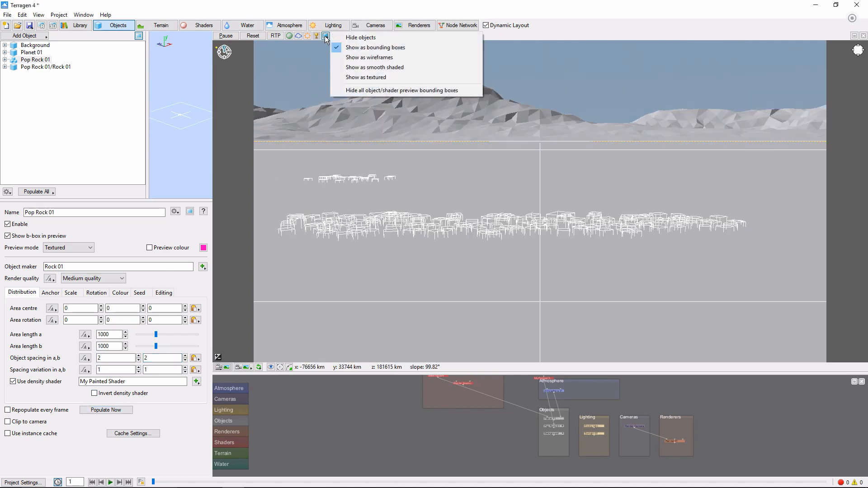
left_click(370, 78)
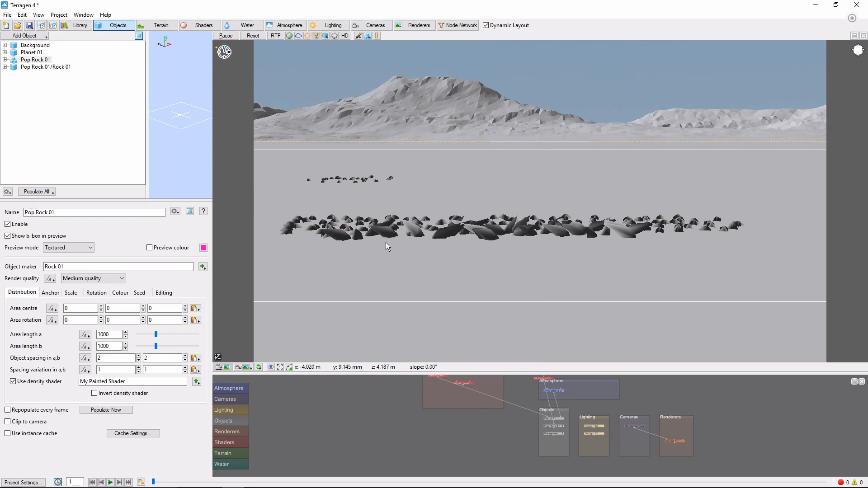